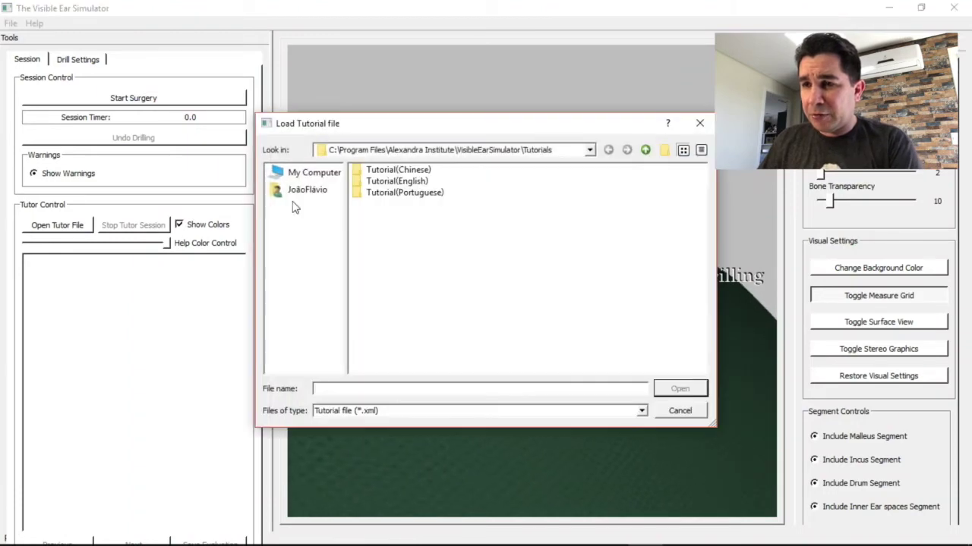
Load the English tutorial file Mastoidectomy_A_to_Z.xml and start the surgery session.
double_click(397, 183)
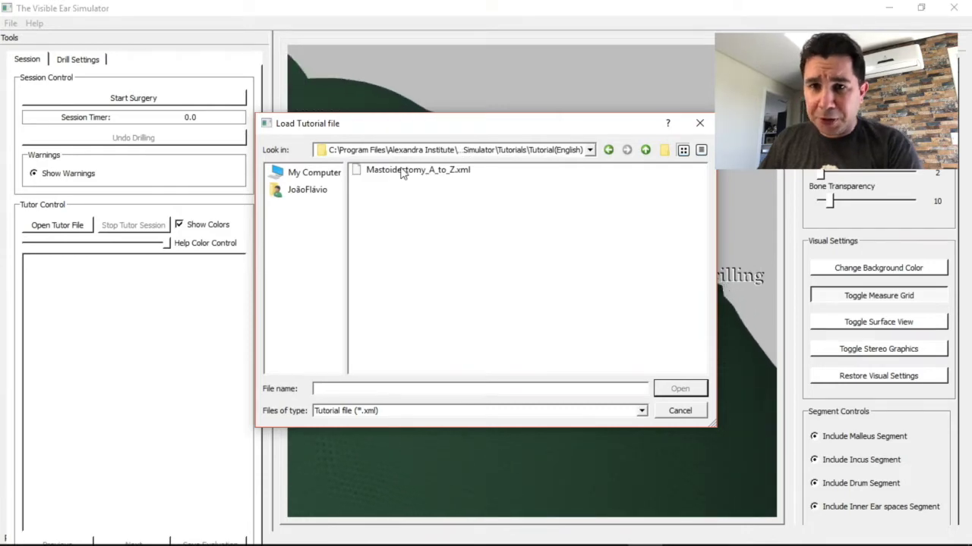
double_click(402, 171)
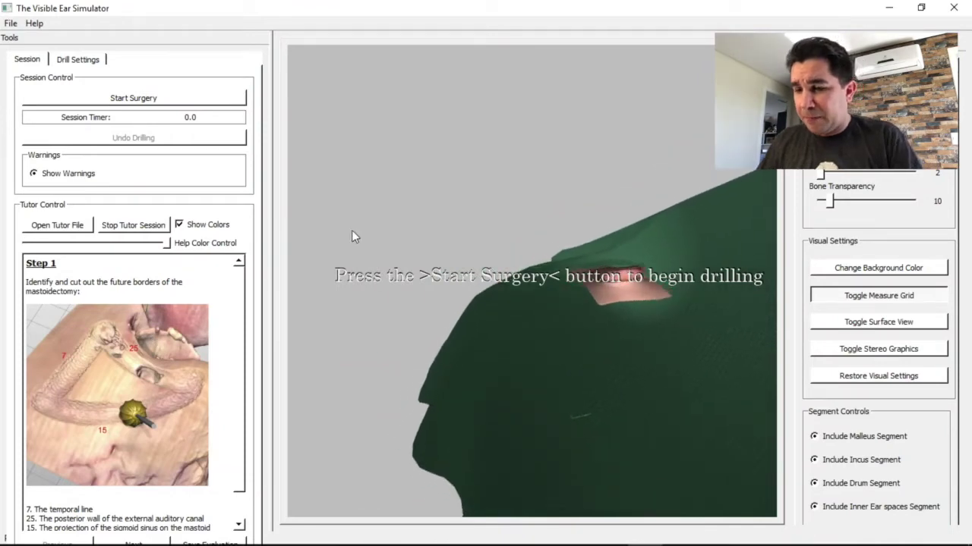
left_click(170, 98)
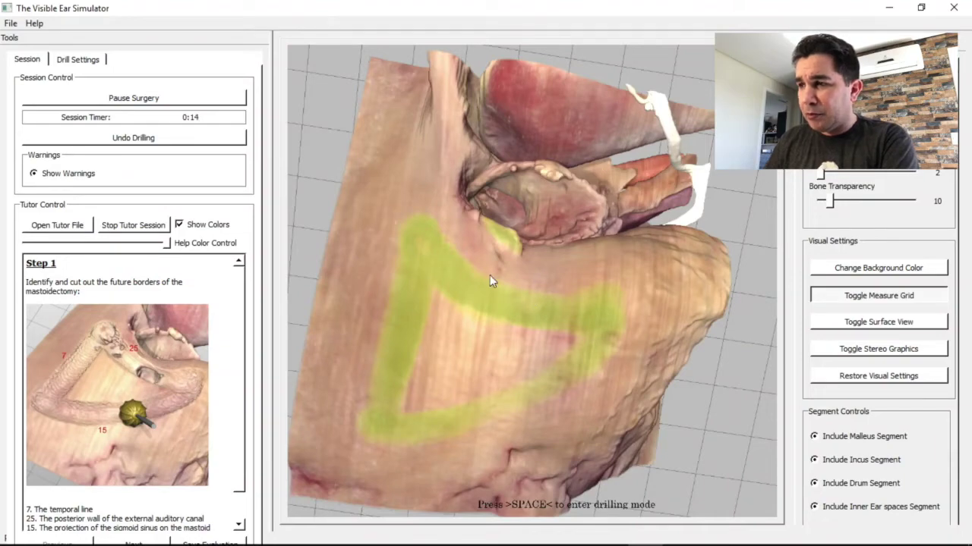
Exclude the drum segment from the ear model while viewing the ear canal up close.
scroll(509, 283, "up", 3)
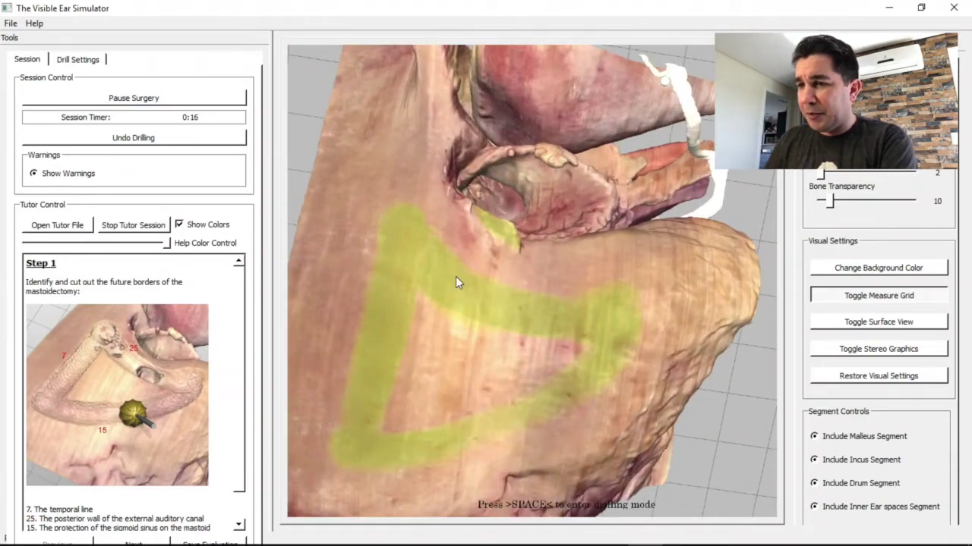
scroll(457, 281, "down", 1)
scroll(531, 278, "up", 5)
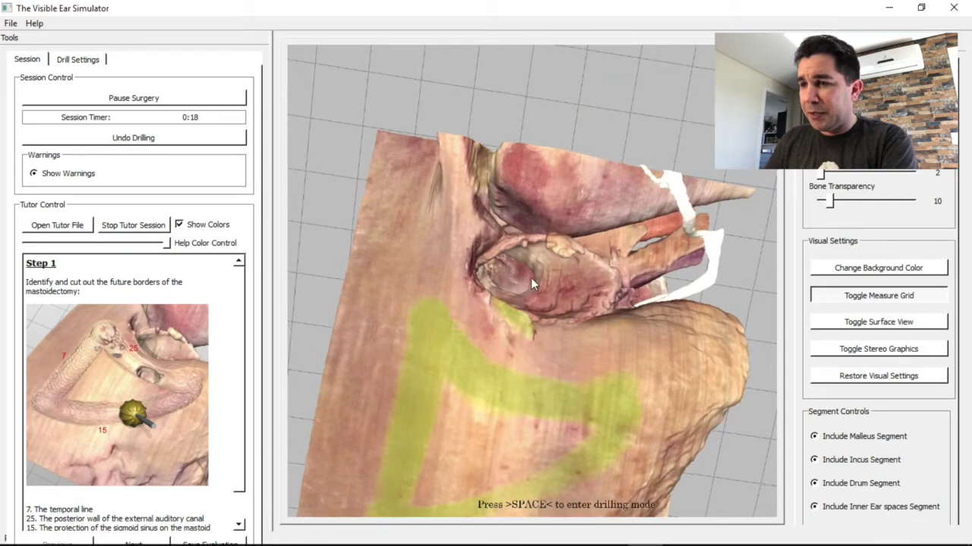
scroll(463, 260, "up", 5)
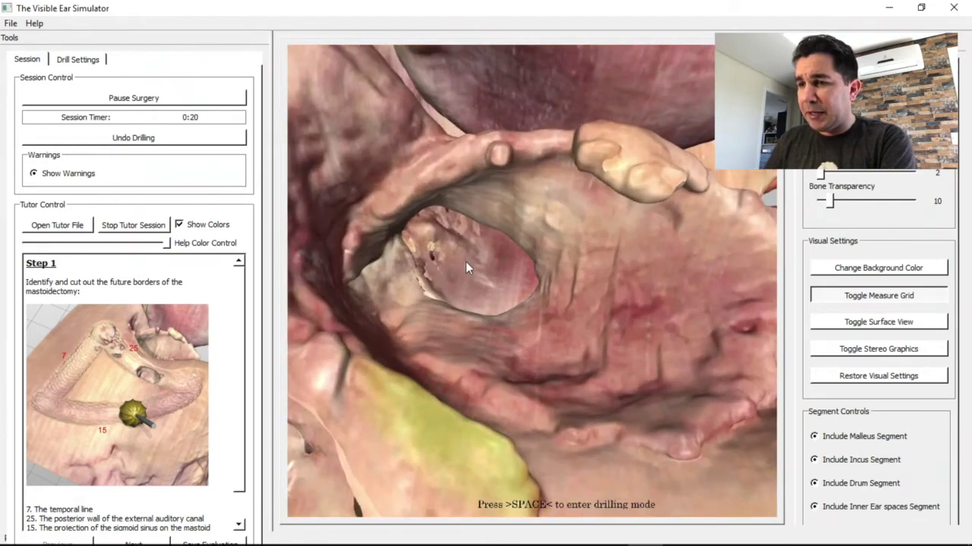
left_click(815, 484)
Examine the ossicles and middle ear structures through the ear canal from several depths and positions.
scroll(479, 325, "up", 5)
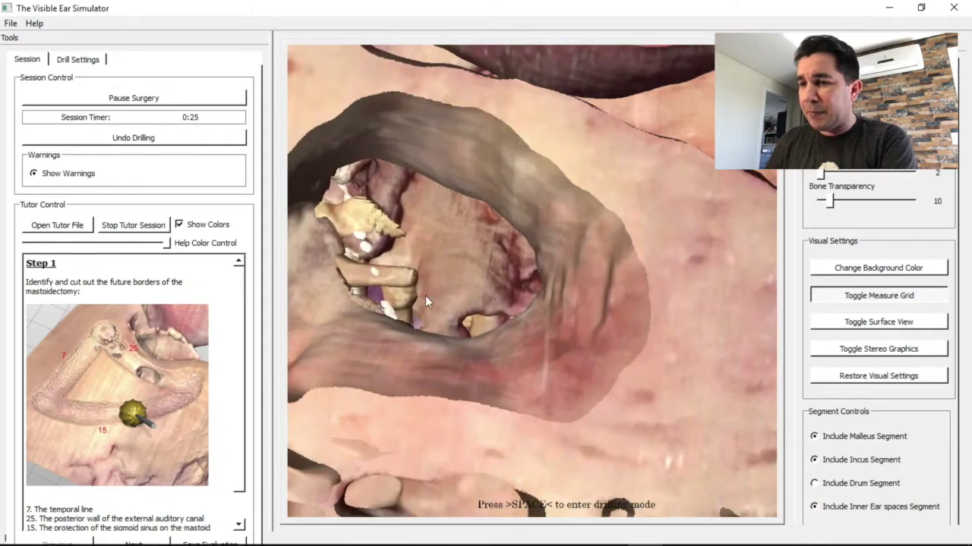
left_click_drag(425, 296, 551, 346)
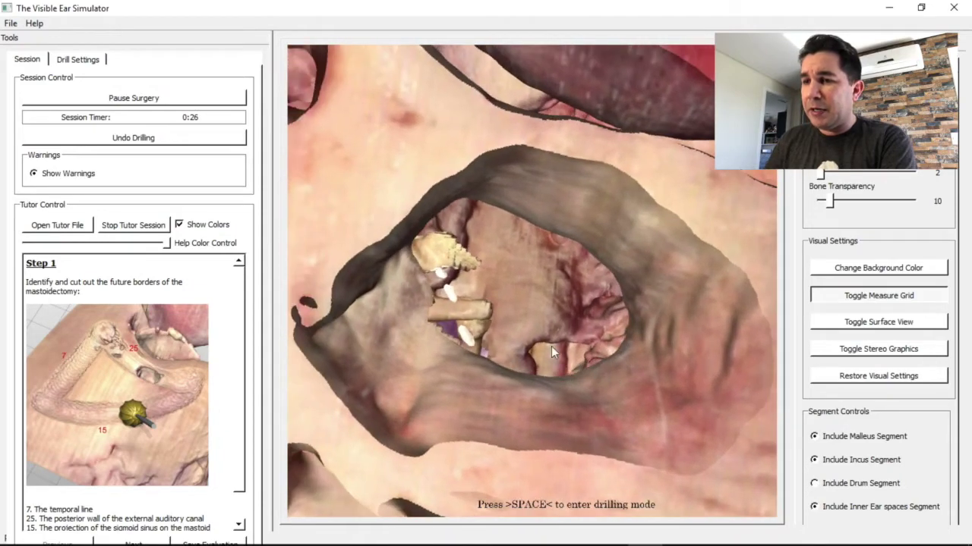
scroll(500, 320, "up", 5)
left_click_drag(475, 322, 401, 383)
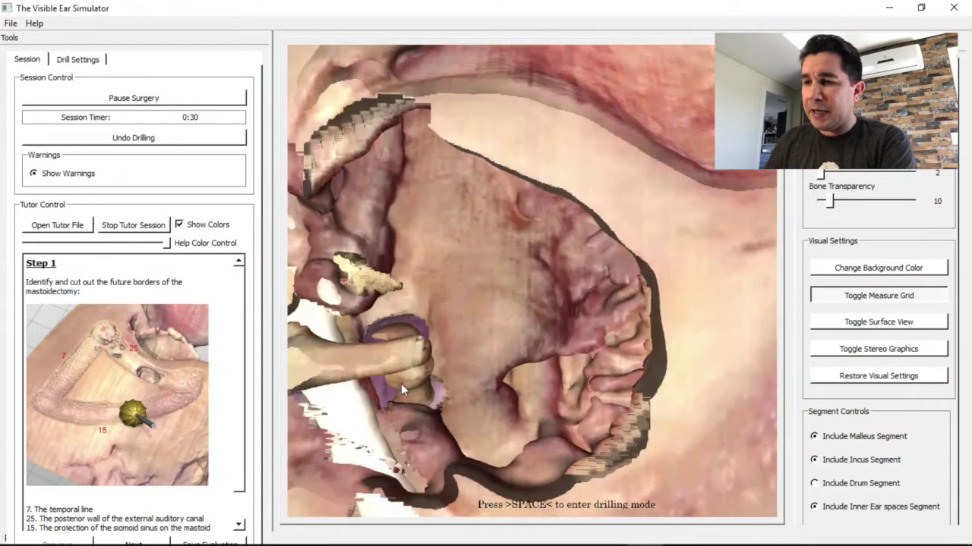
left_click_drag(542, 403, 534, 406)
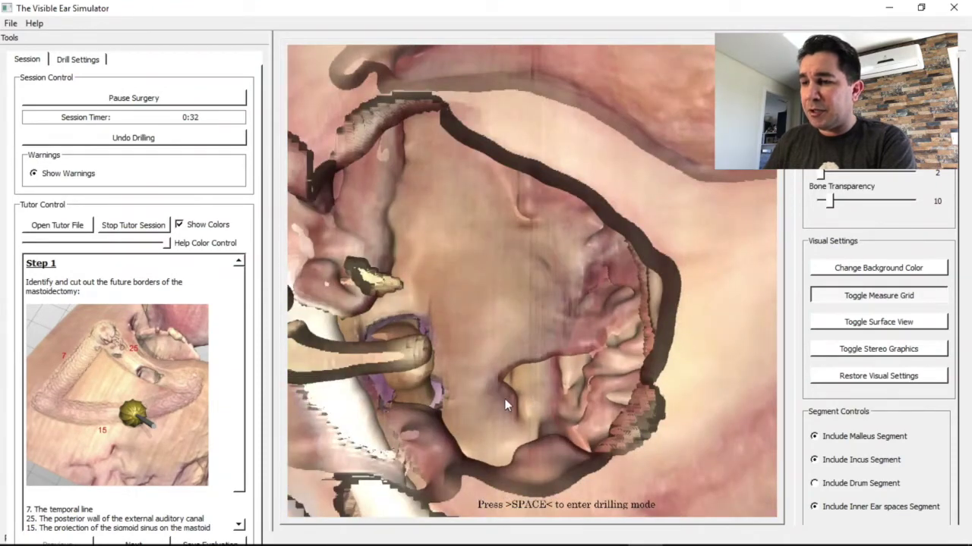
mouse_move(504, 368)
left_mouse_down()
mouse_move(441, 385)
mouse_move(445, 351)
mouse_move(387, 343)
mouse_move(516, 309)
mouse_move(462, 247)
mouse_move(432, 329)
mouse_move(482, 367)
mouse_move(433, 378)
mouse_move(367, 329)
mouse_move(358, 285)
mouse_move(380, 246)
mouse_move(433, 311)
mouse_move(537, 271)
mouse_move(562, 377)
mouse_move(504, 387)
left_mouse_up()
left_click_drag(625, 319, 428, 349)
left_click_drag(473, 308, 429, 300)
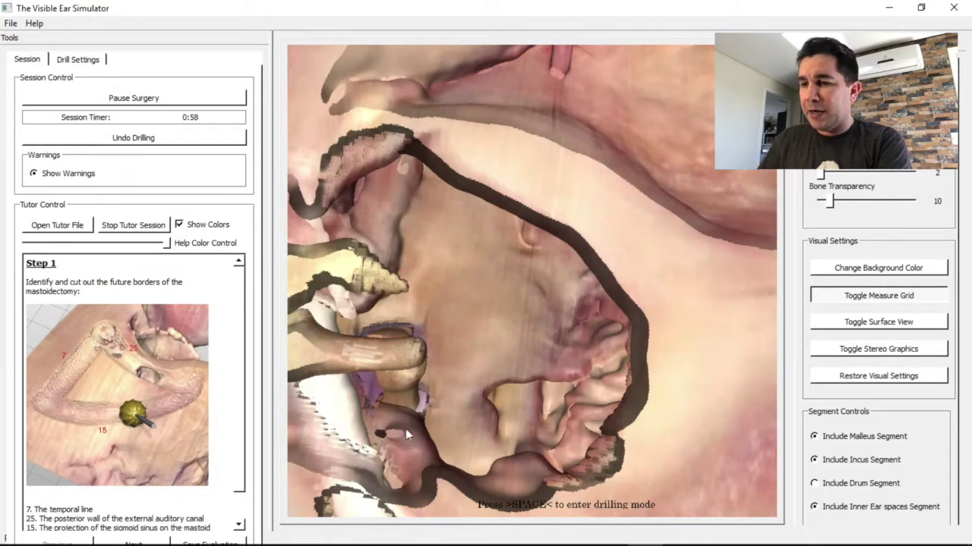
left_click_drag(400, 370, 488, 220)
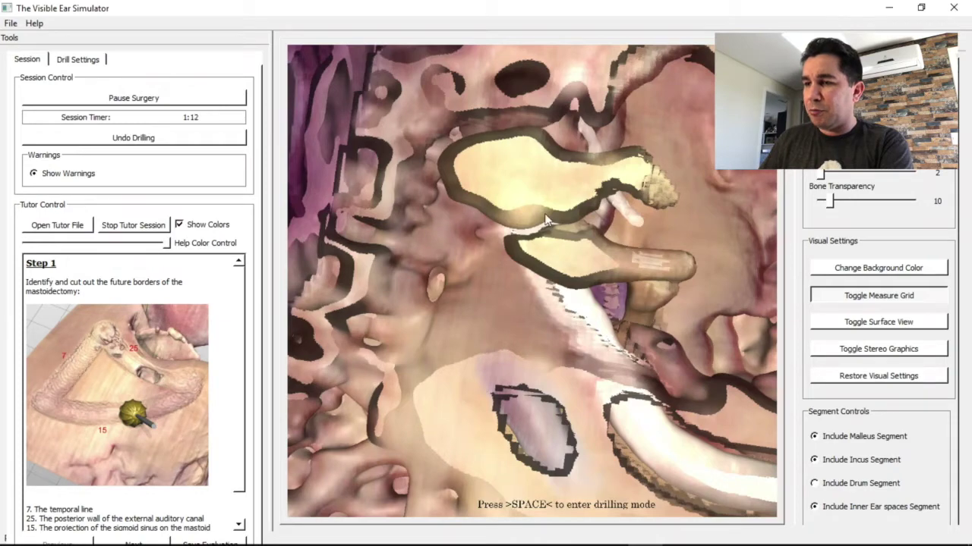
left_click_drag(520, 240, 647, 238)
scroll(648, 238, "down", 5)
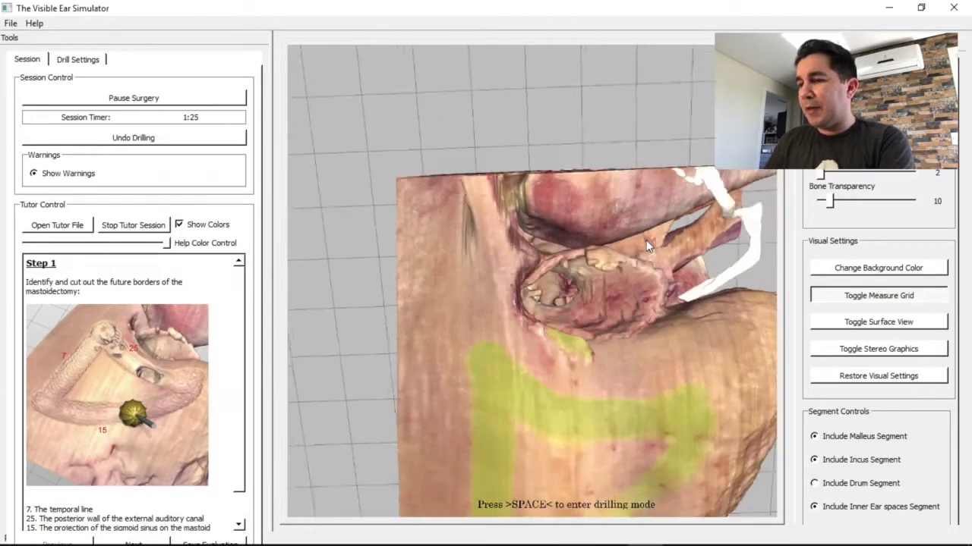
Drill along the highlighted Step 1 borders of the mastoidectomy and clear the cortical bone inside the triangle.
left_click_drag(646, 240, 549, 159)
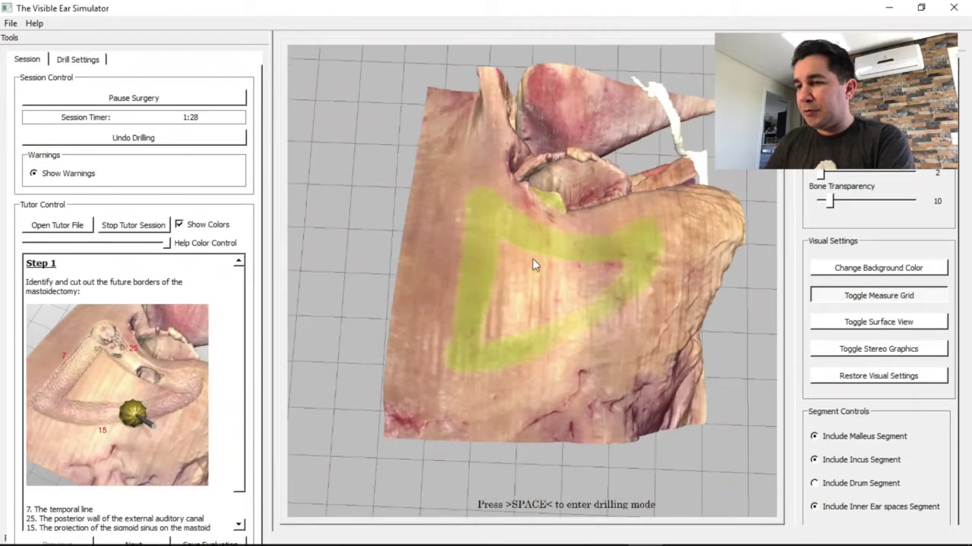
key("space")
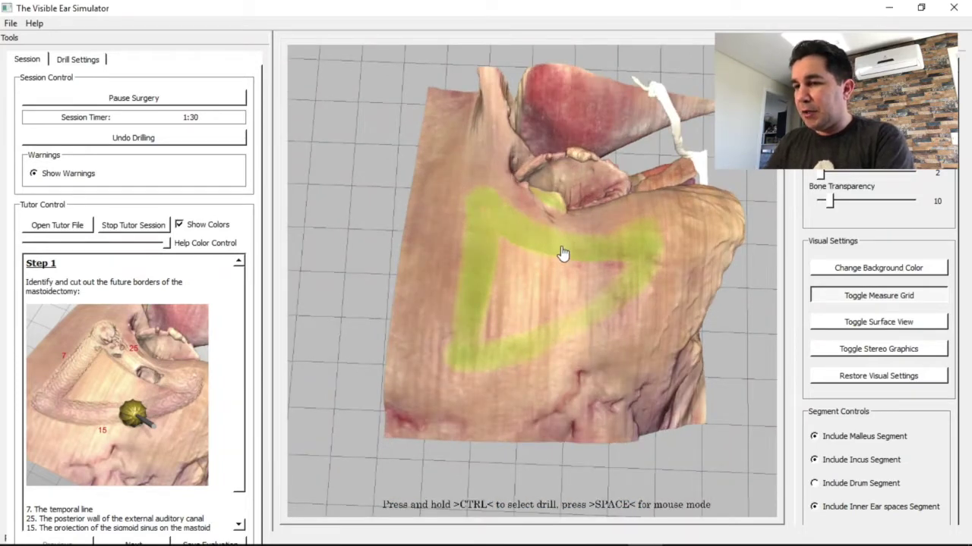
key("ctrl")
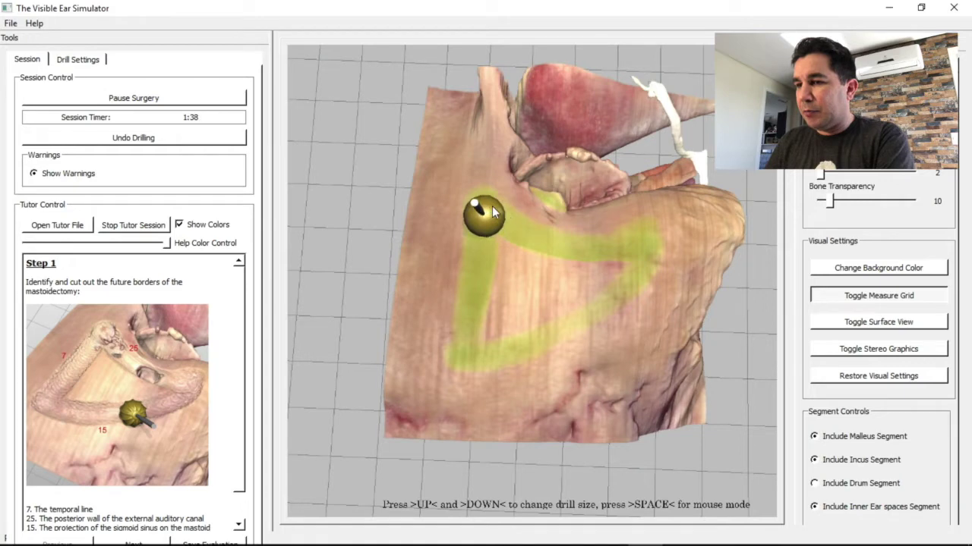
mouse_move(502, 208)
left_mouse_down()
mouse_move(583, 238)
mouse_move(613, 262)
mouse_move(608, 270)
mouse_move(707, 297)
mouse_move(714, 309)
mouse_move(715, 325)
mouse_move(661, 377)
mouse_move(532, 435)
mouse_move(528, 381)
mouse_move(541, 356)
mouse_move(542, 407)
mouse_move(543, 366)
mouse_move(567, 374)
mouse_move(579, 392)
left_mouse_up()
mouse_move(586, 396)
left_mouse_down()
mouse_move(623, 414)
mouse_move(563, 439)
mouse_move(561, 420)
mouse_move(545, 455)
mouse_move(552, 396)
mouse_move(588, 412)
mouse_move(579, 420)
mouse_move(587, 422)
mouse_move(657, 423)
mouse_move(567, 458)
mouse_move(553, 485)
mouse_move(515, 357)
left_mouse_up()
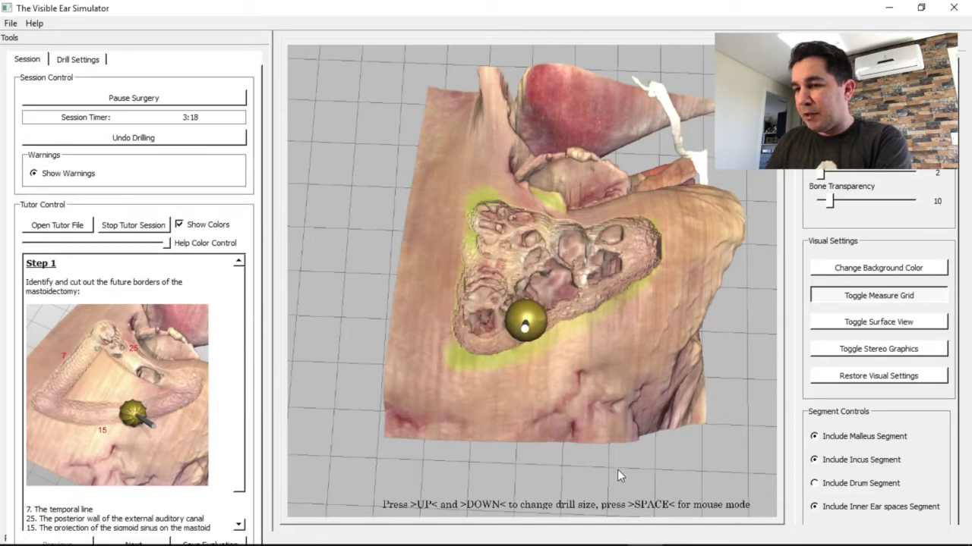
left_click_drag(599, 440, 558, 306)
key("space")
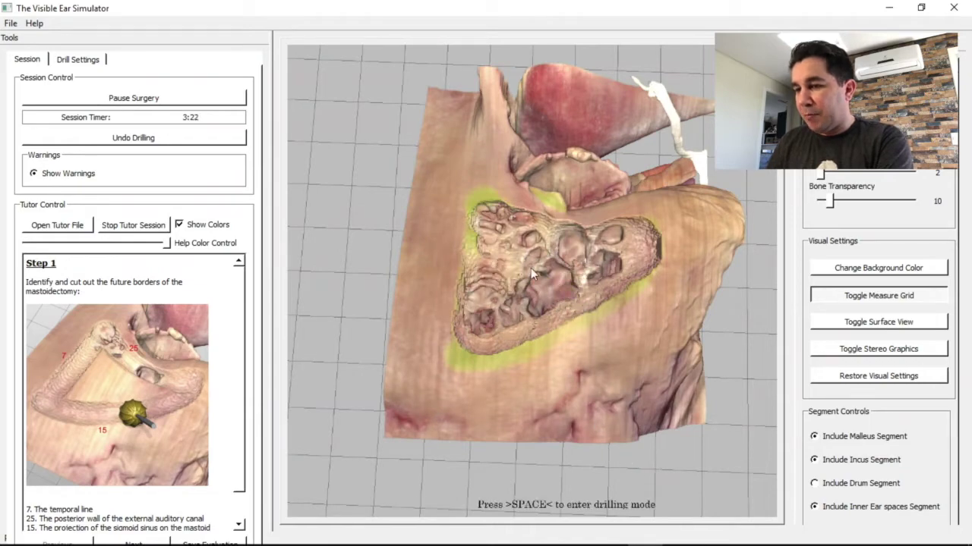
Deepen the triangular mastoid cavity with the drill and remove the remaining highlighted bone along its borders near the ear canal.
left_click_drag(508, 257, 489, 299)
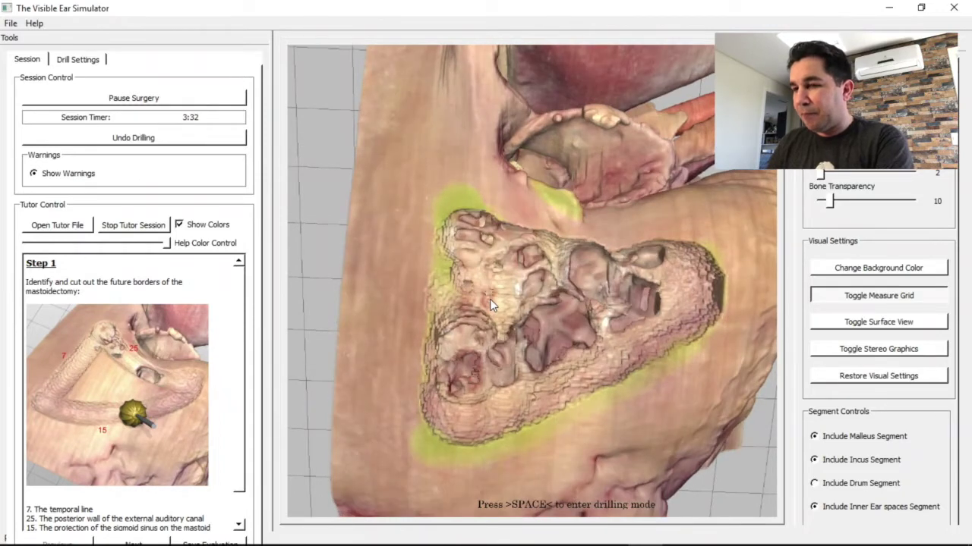
key("space")
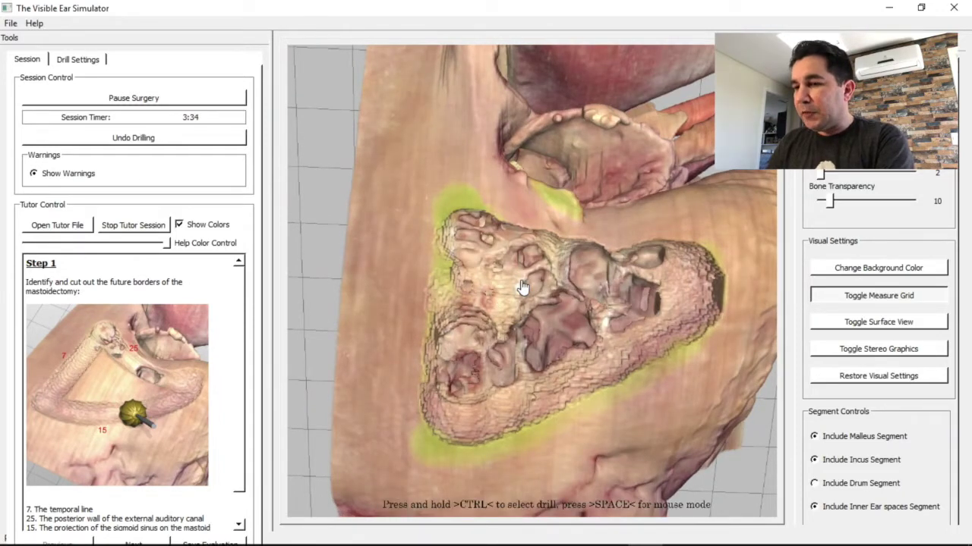
key("ctrl")
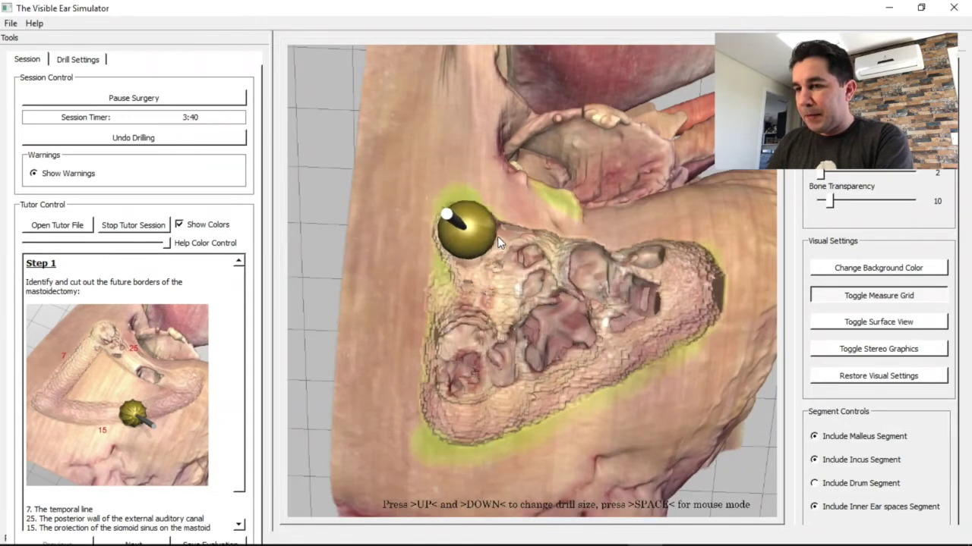
mouse_move(491, 218)
left_mouse_down()
mouse_move(512, 221)
mouse_move(478, 199)
mouse_move(484, 239)
mouse_move(492, 242)
mouse_move(492, 209)
mouse_move(509, 222)
mouse_move(494, 236)
mouse_move(494, 265)
mouse_move(526, 255)
mouse_move(506, 295)
mouse_move(499, 238)
mouse_move(528, 228)
mouse_move(568, 246)
mouse_move(514, 216)
mouse_move(519, 229)
mouse_move(508, 234)
mouse_move(523, 232)
mouse_move(515, 224)
mouse_move(546, 236)
mouse_move(524, 229)
mouse_move(546, 235)
mouse_move(527, 234)
mouse_move(524, 260)
mouse_move(516, 239)
mouse_move(540, 273)
mouse_move(523, 287)
mouse_move(567, 262)
mouse_move(571, 270)
mouse_move(550, 249)
mouse_move(576, 253)
mouse_move(556, 252)
mouse_move(587, 241)
mouse_move(552, 235)
mouse_move(530, 207)
mouse_move(529, 232)
mouse_move(530, 218)
mouse_move(539, 222)
mouse_move(532, 230)
mouse_move(527, 222)
mouse_move(523, 235)
mouse_move(520, 217)
mouse_move(546, 221)
mouse_move(525, 210)
mouse_move(525, 219)
mouse_move(523, 198)
mouse_move(521, 213)
mouse_move(546, 218)
mouse_move(526, 232)
mouse_move(555, 226)
mouse_move(536, 243)
mouse_move(549, 265)
mouse_move(546, 285)
mouse_move(560, 294)
mouse_move(546, 307)
mouse_move(602, 287)
mouse_move(578, 302)
mouse_move(641, 264)
mouse_move(566, 257)
mouse_move(559, 247)
mouse_move(557, 268)
mouse_move(552, 246)
mouse_move(569, 259)
mouse_move(553, 235)
mouse_move(552, 172)
mouse_move(589, 187)
mouse_move(553, 170)
mouse_move(544, 153)
left_mouse_up()
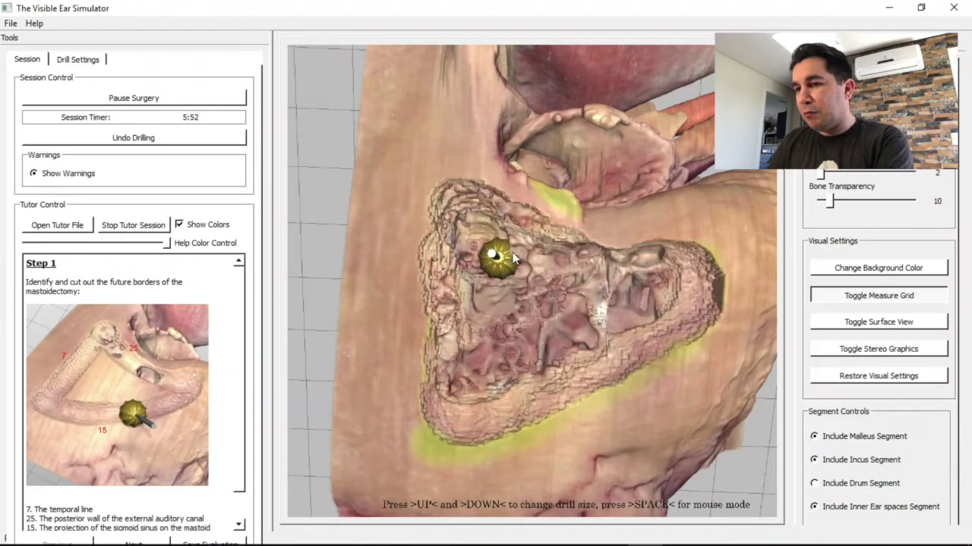
key("space")
Inspect the depths of the drilled mastoid cavity up close.
left_click_drag(490, 251, 397, 323)
scroll(478, 156, "up", 5)
scroll(478, 157, "up", 3)
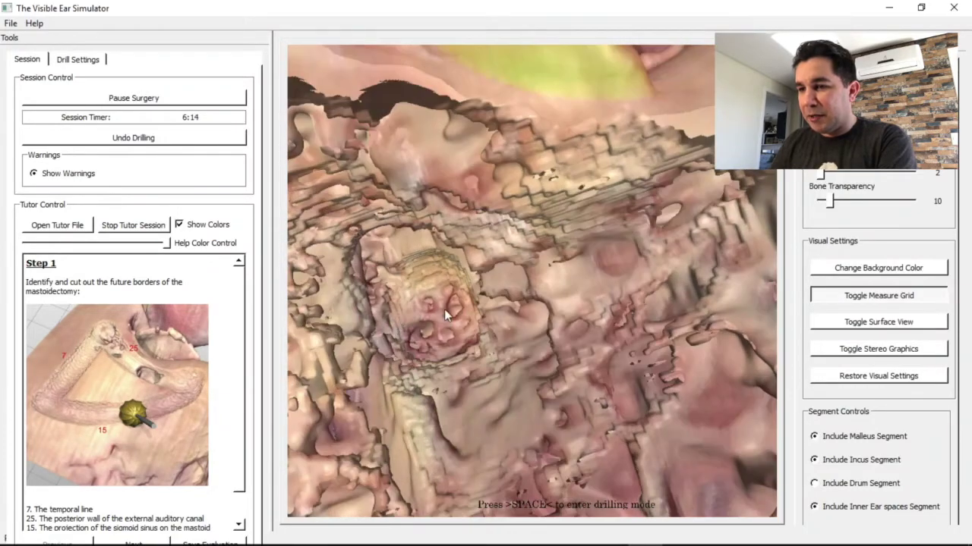
left_click_drag(467, 320, 471, 273)
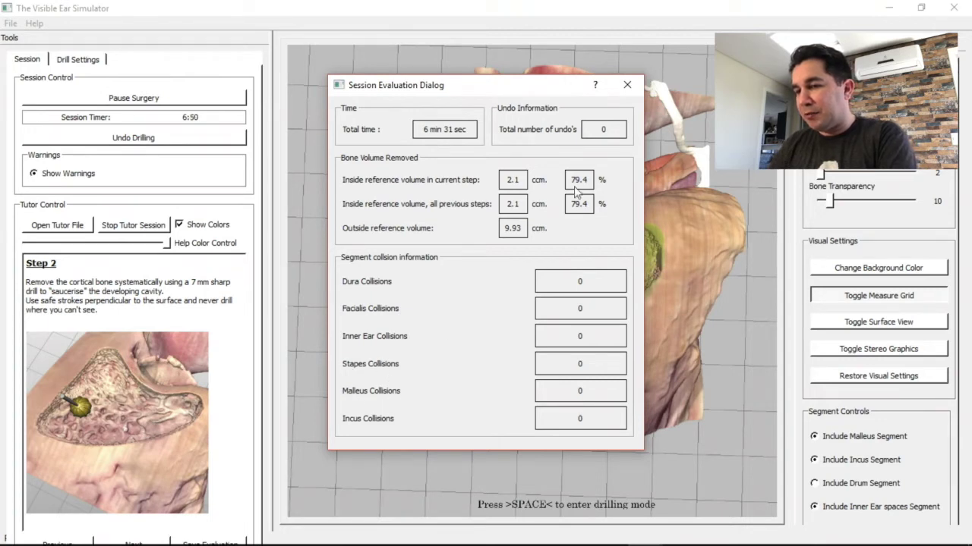
Close the session evaluation without saving it, and reread the Step 1 instructions and landmark legend before returning to Step 2.
left_click(627, 86)
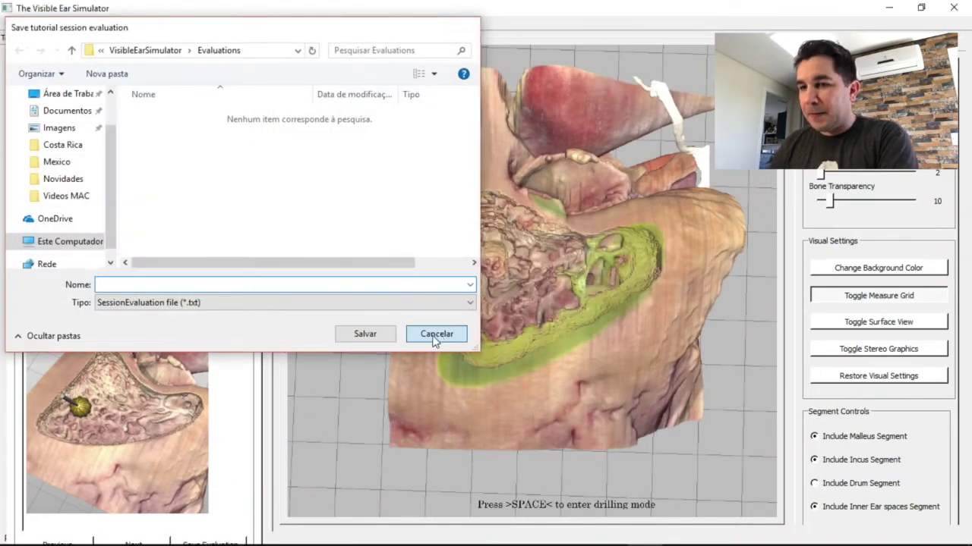
left_click(434, 335)
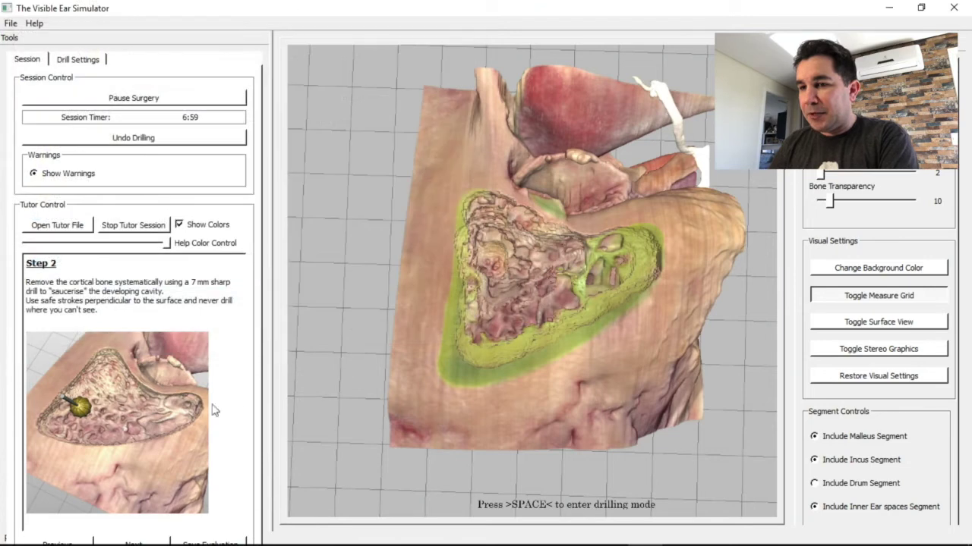
left_click(74, 542)
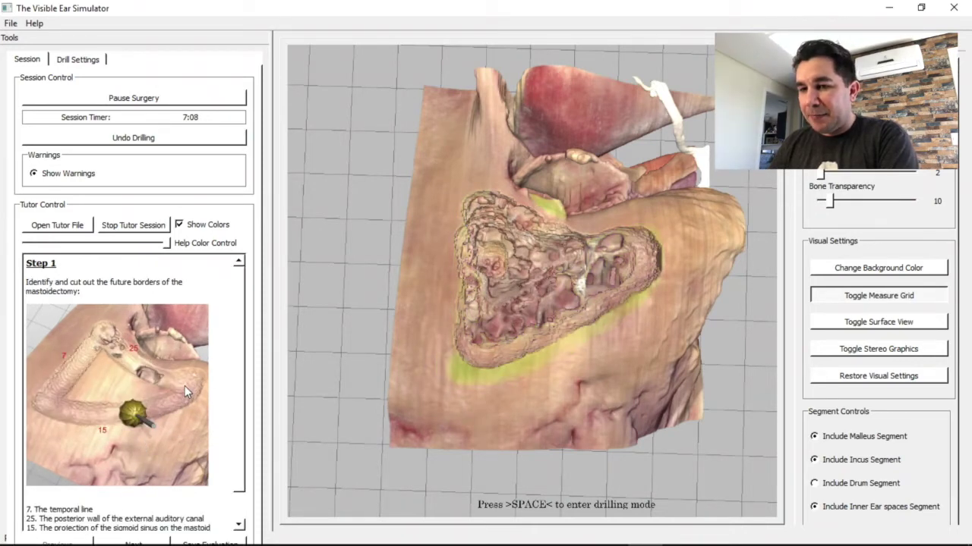
scroll(141, 417, "down", 1)
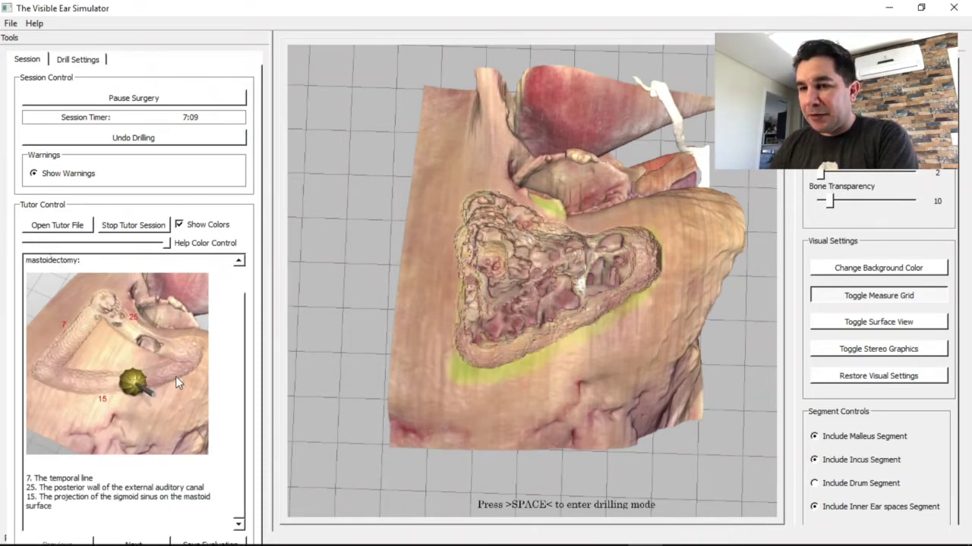
left_click(134, 542)
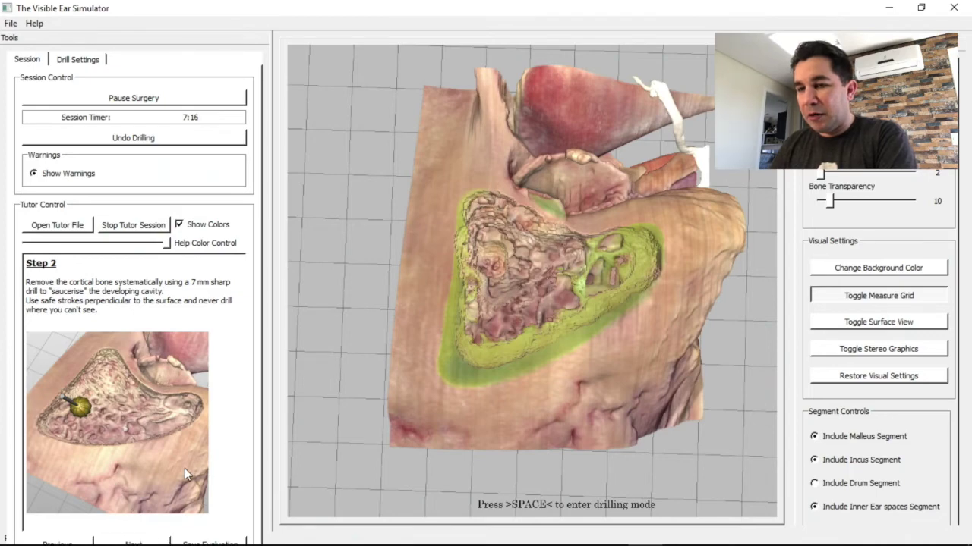
Advance through the tutorial from Step 2 to Step 9, closing the session evaluation for each step.
left_click(134, 542)
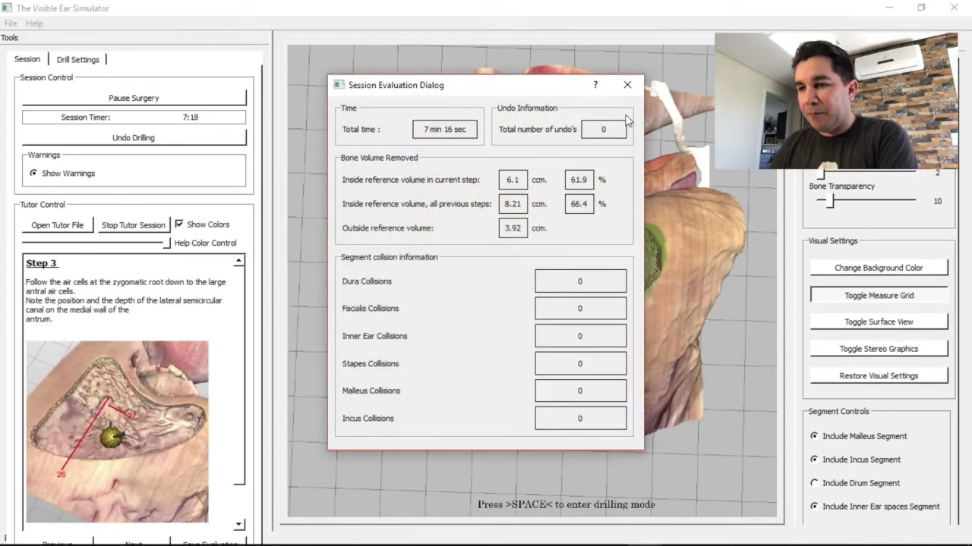
left_click(627, 84)
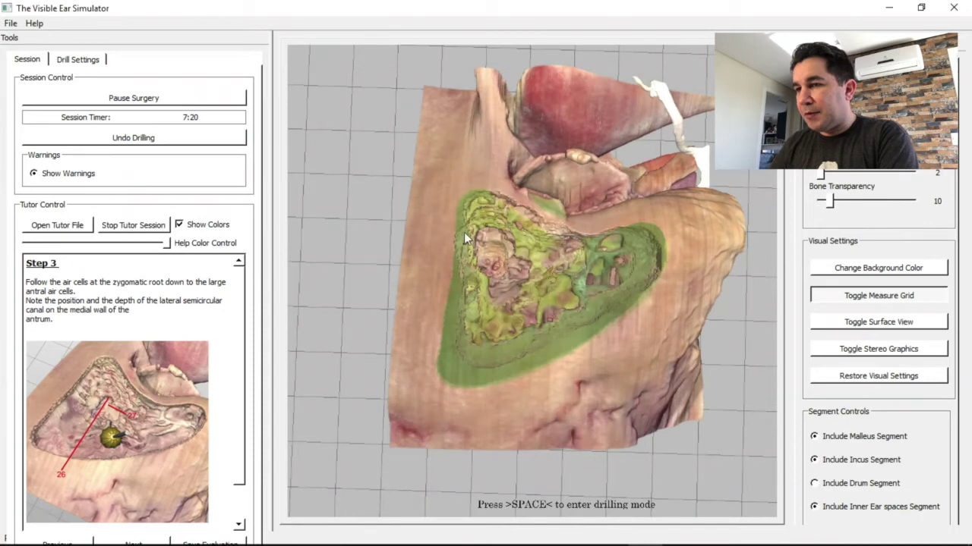
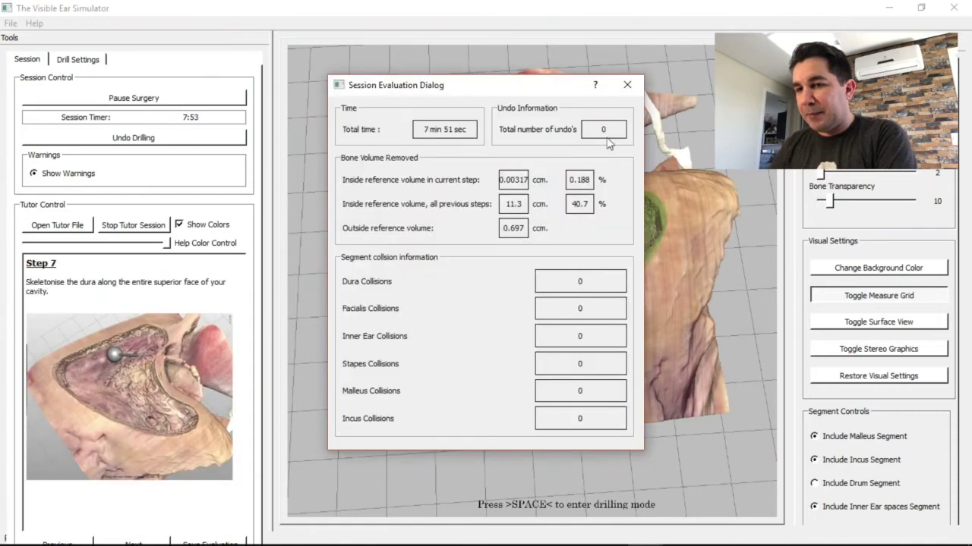
left_click(627, 81)
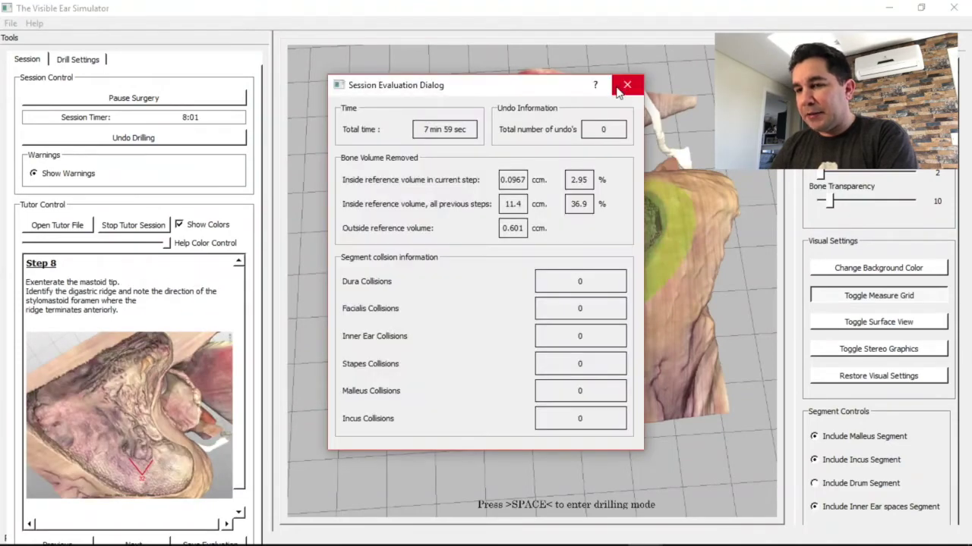
left_click(625, 83)
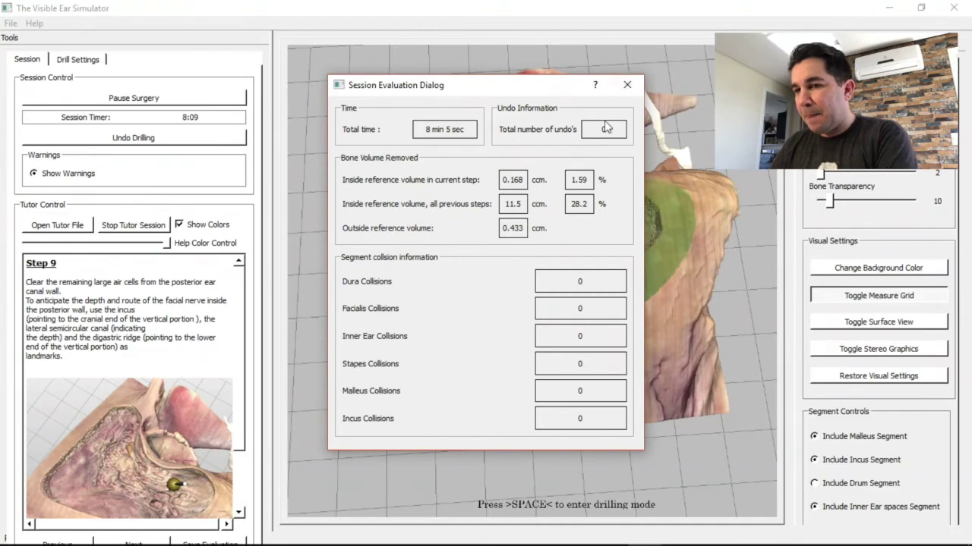
left_click(626, 84)
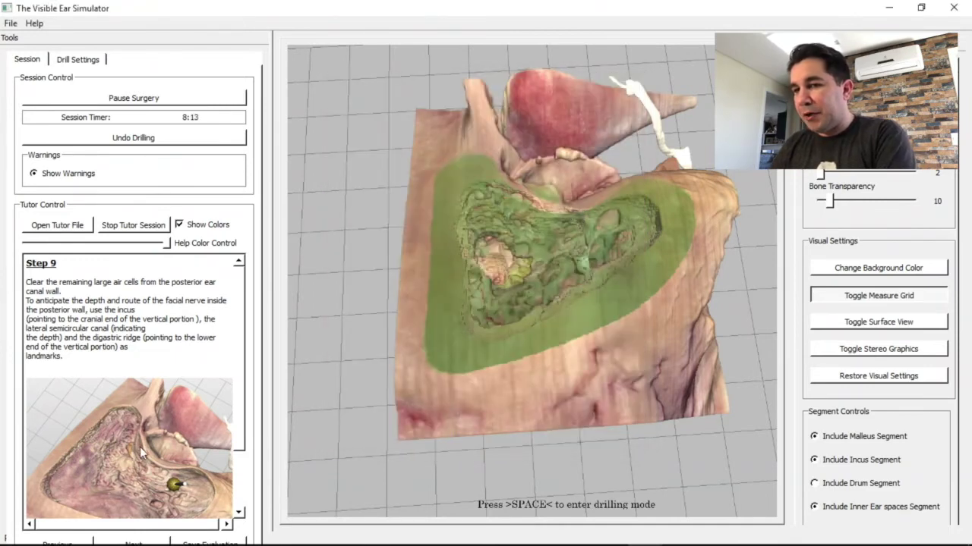
Advance the tutorial from Step 9 to Step 12, closing each session evaluation and switching back from File Explorer to The Visible Ear Simulator.
left_click(122, 544)
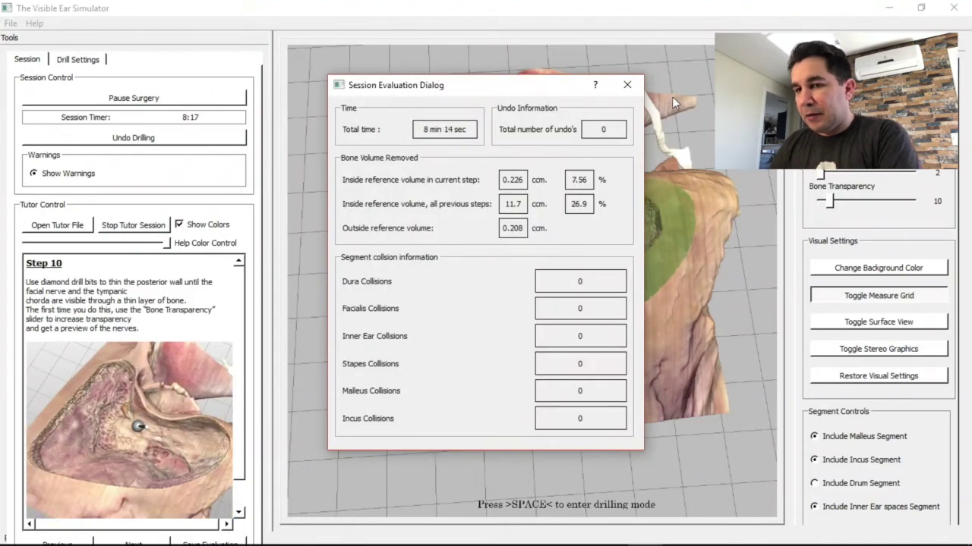
left_click(627, 85)
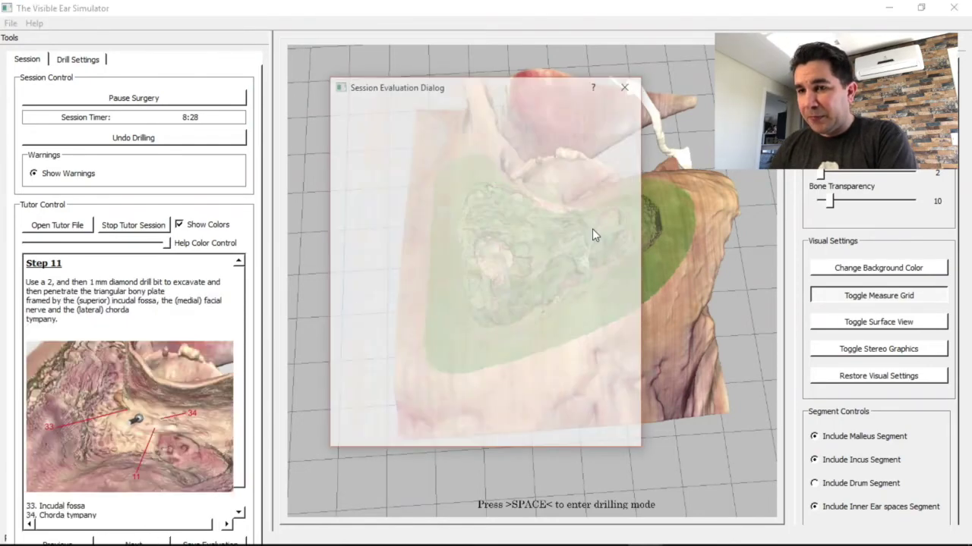
left_click(630, 86)
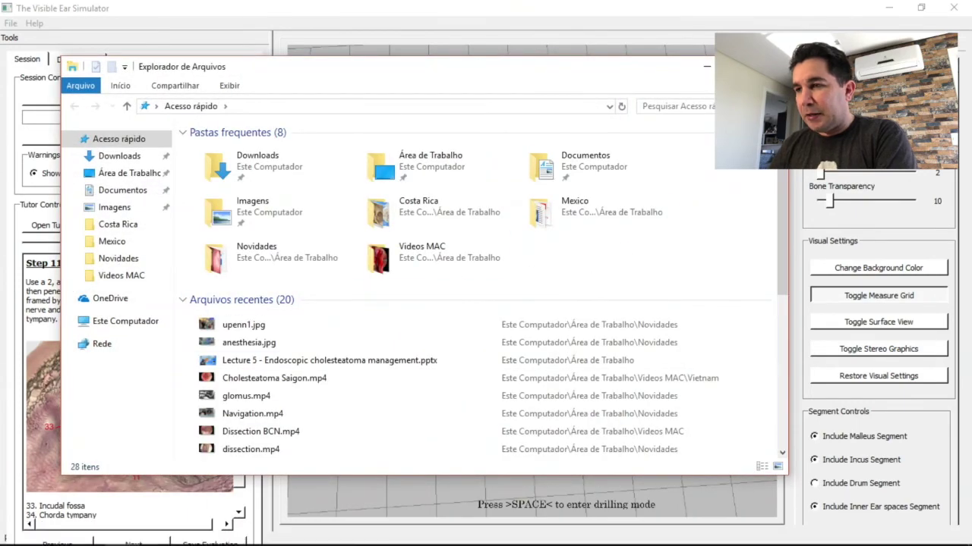
key("alt+Tab")
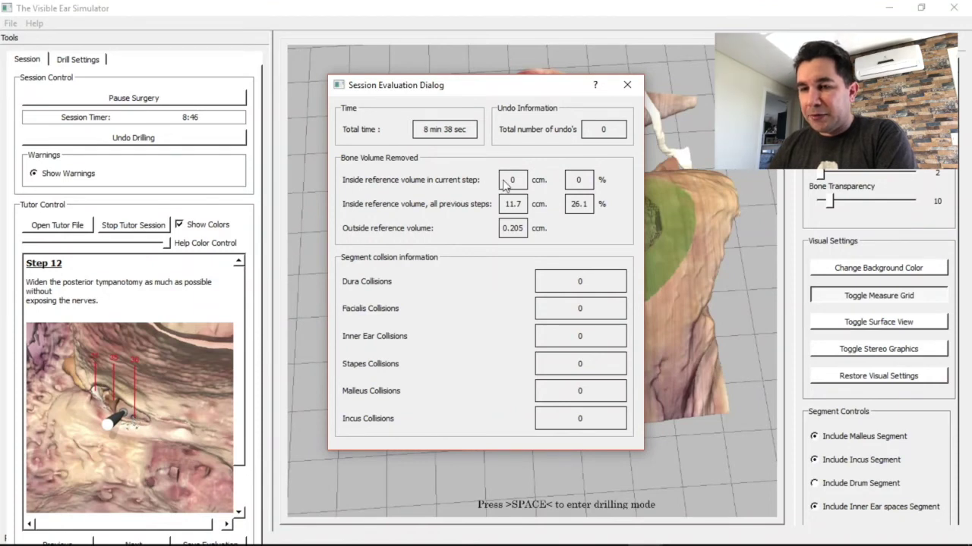
left_click(627, 85)
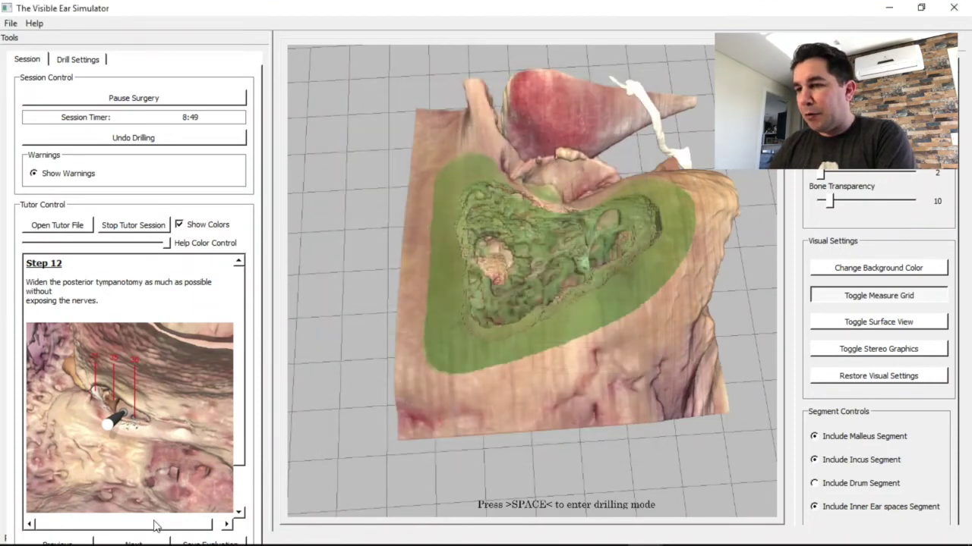
Advance the tutorial from Step 12 through the semicircular canal steps to Step 16, closing the session evaluation at each one.
left_click(141, 540)
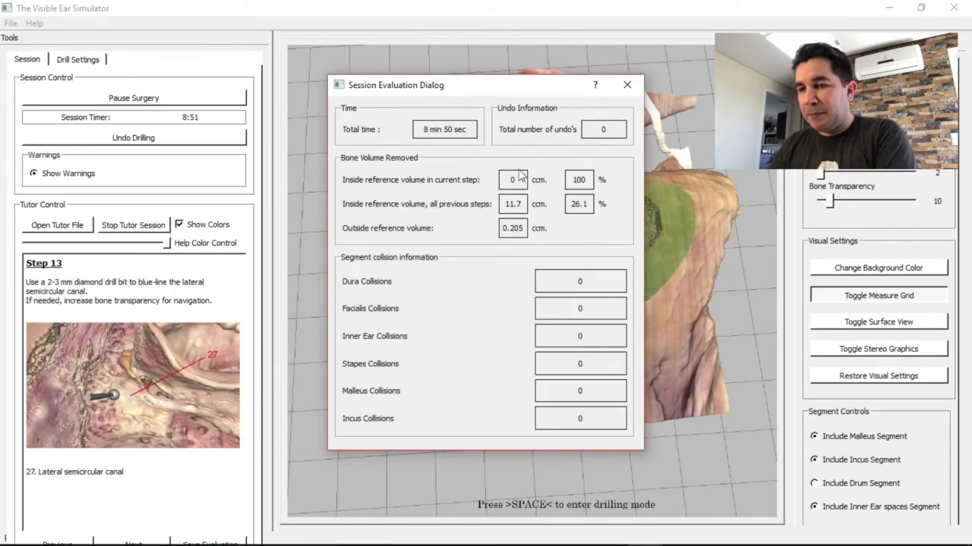
left_click(627, 85)
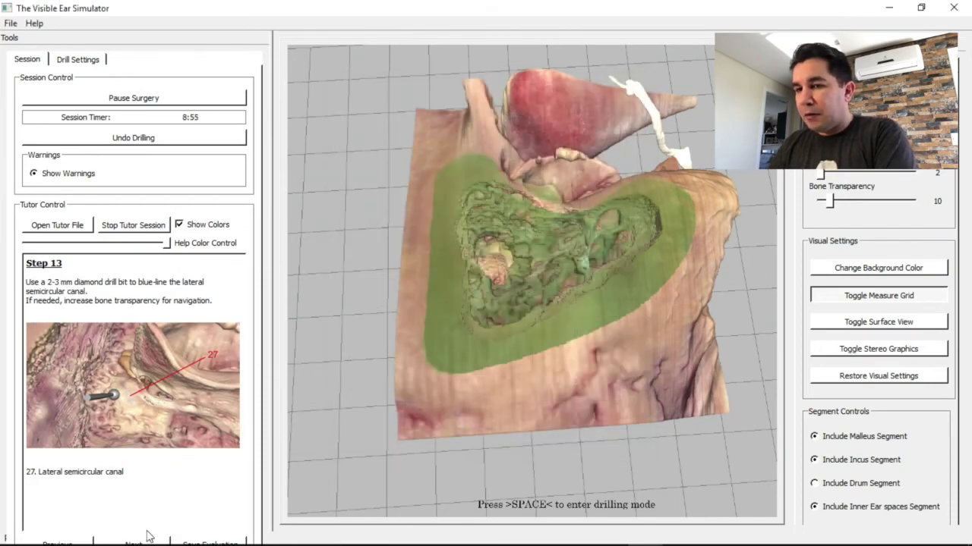
left_click(144, 541)
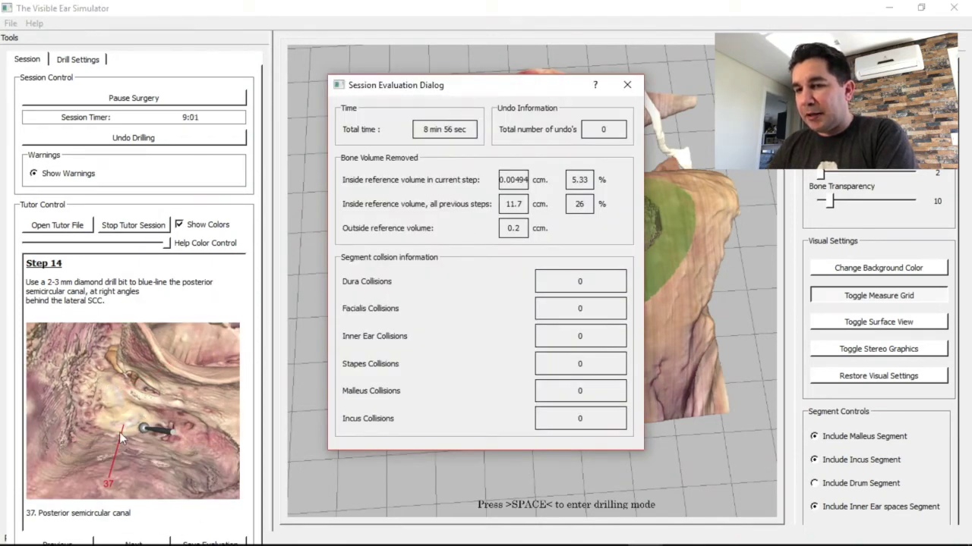
left_click(627, 85)
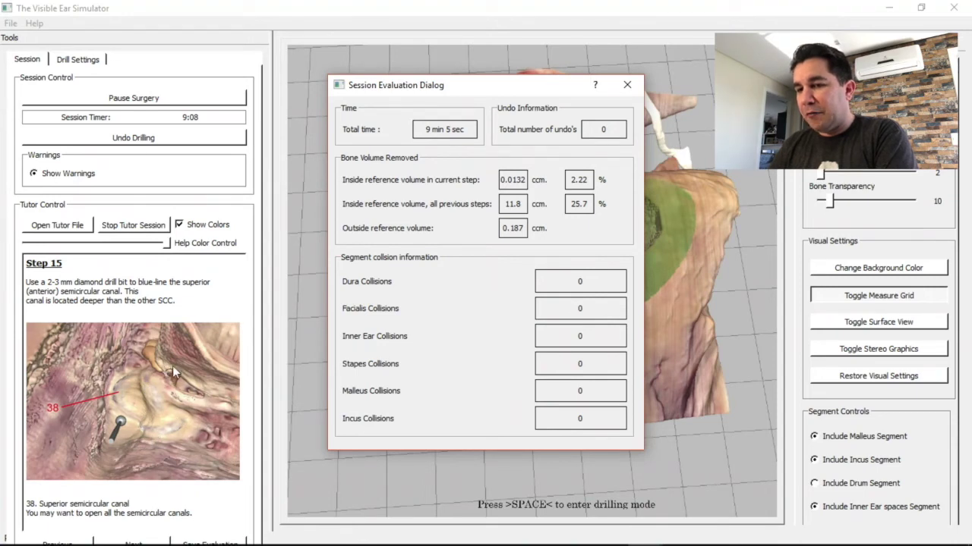
left_click(625, 86)
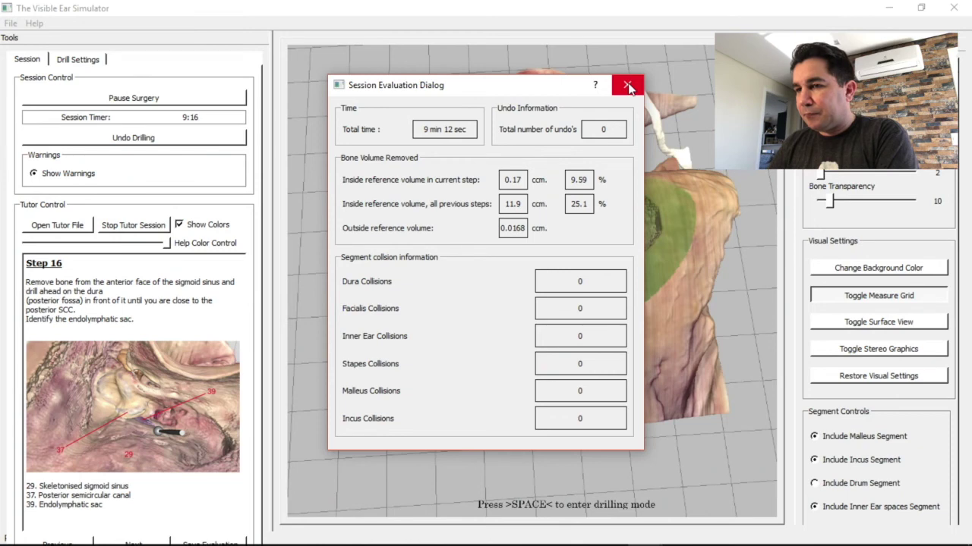
left_click(627, 86)
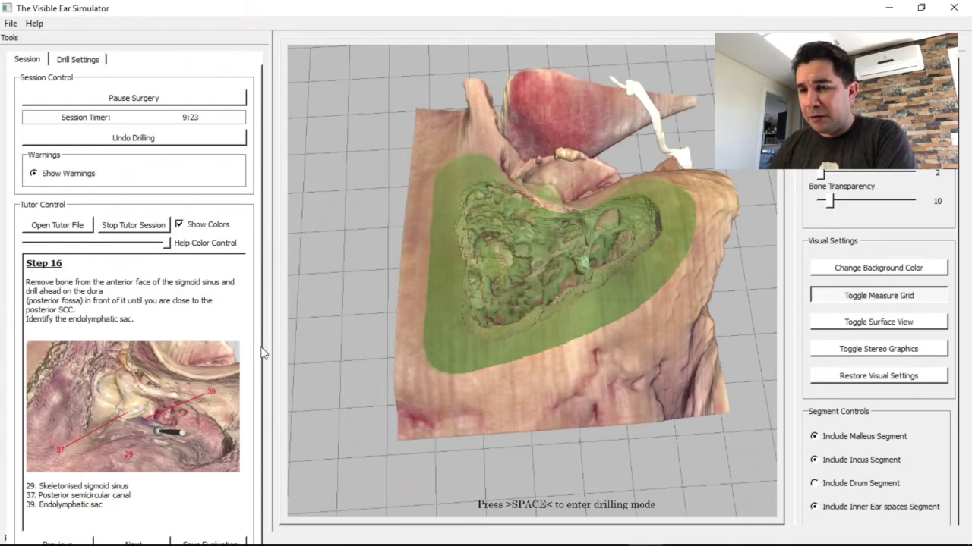
Advance the tutorial from Step 16 to the final Step 19, closing the session evaluation for each step.
key("Right")
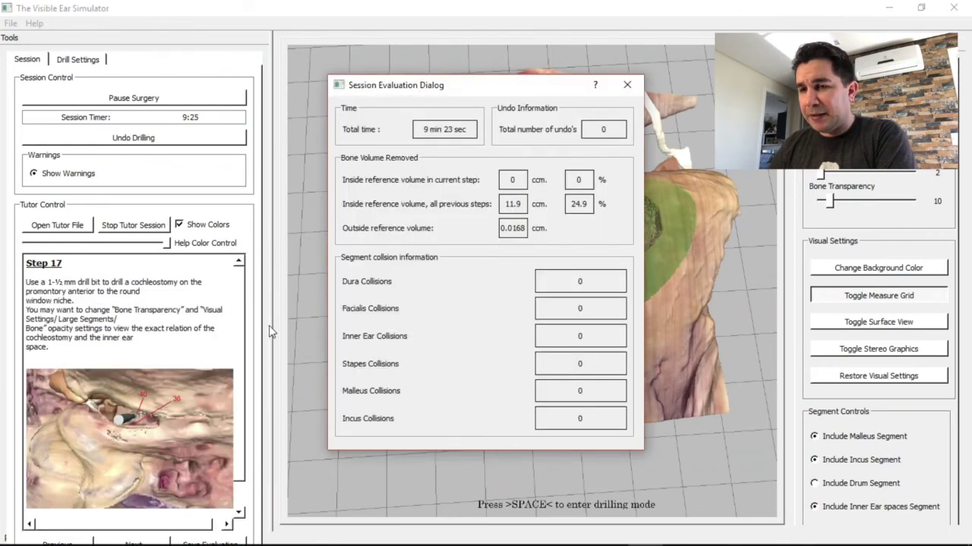
left_click(627, 85)
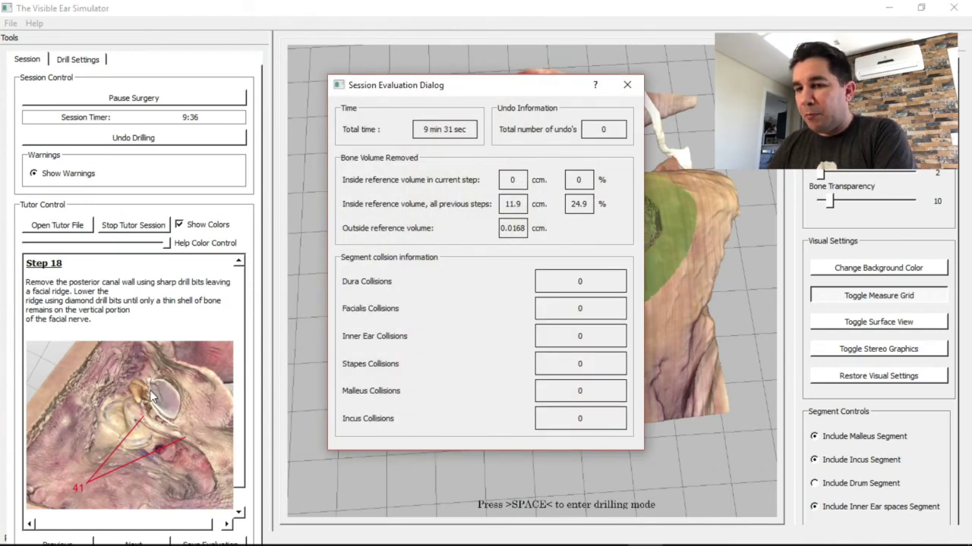
left_click(627, 85)
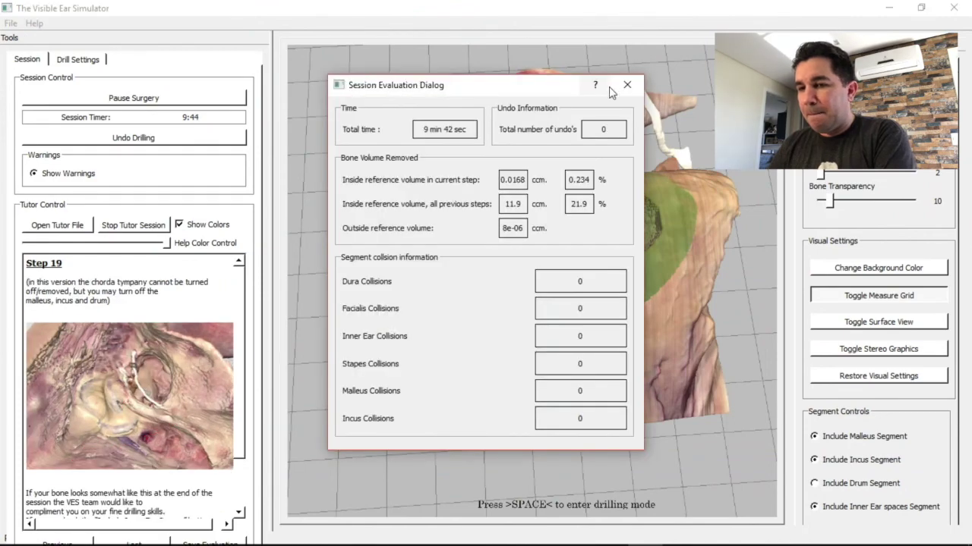
left_click(627, 85)
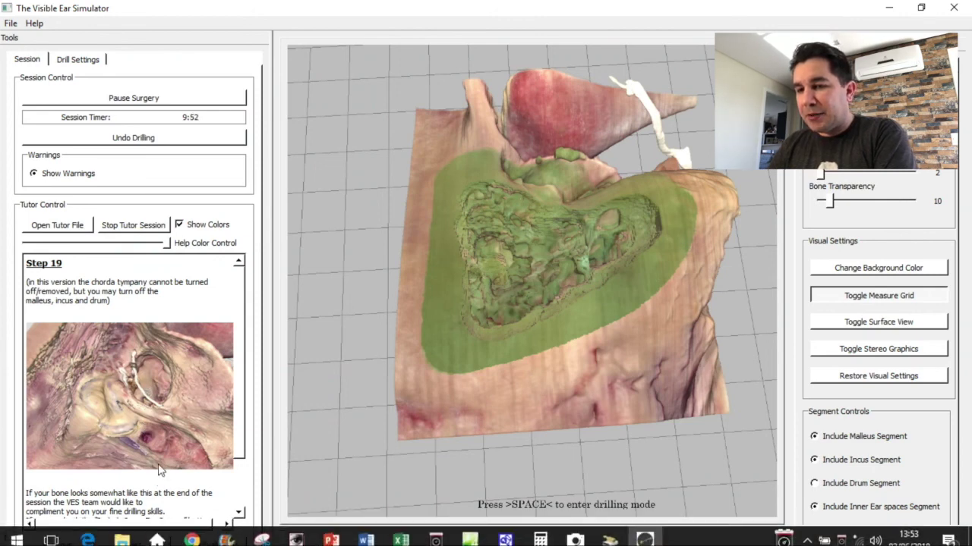
Bring up the session evaluation for the final Step 19 twice, review the bone volume and collision results, and close it.
left_click(141, 541)
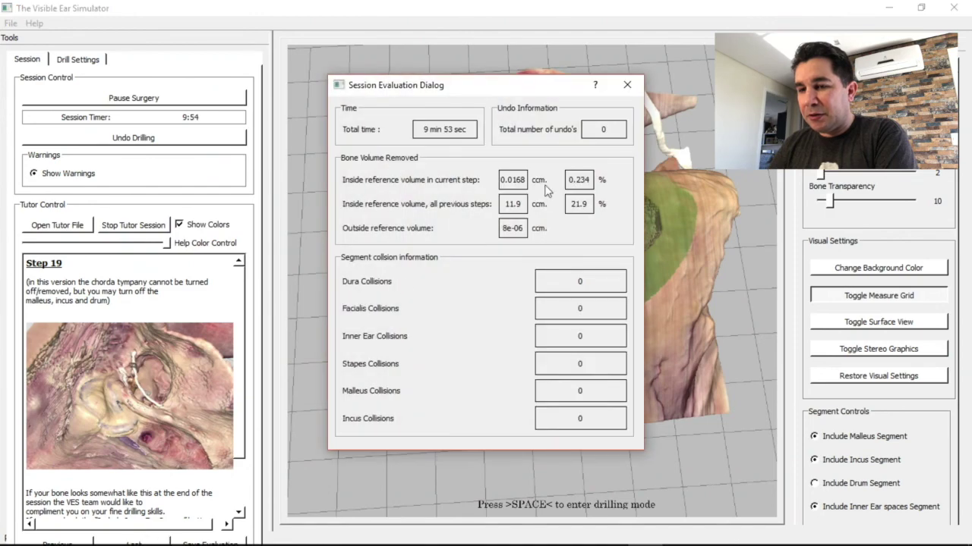
left_click(627, 86)
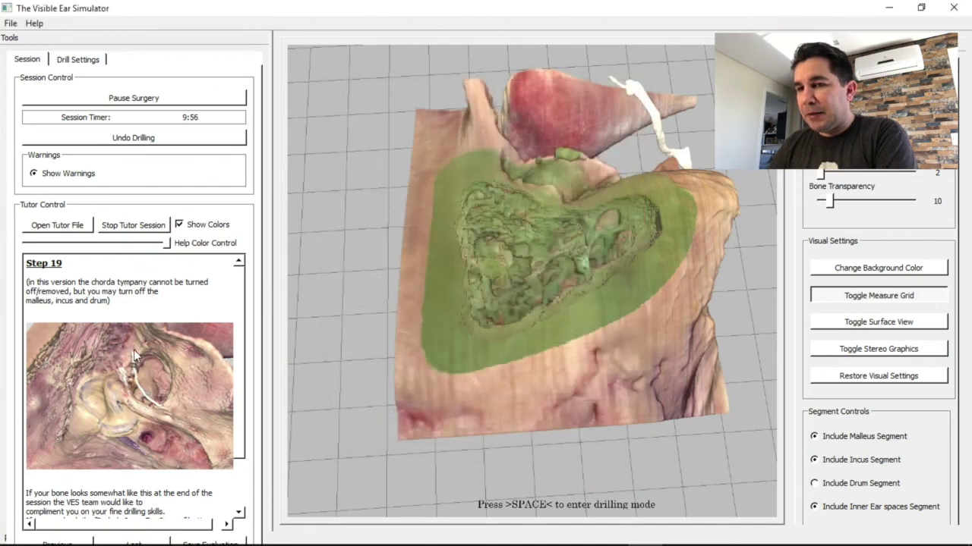
left_click(144, 540)
left_click(625, 85)
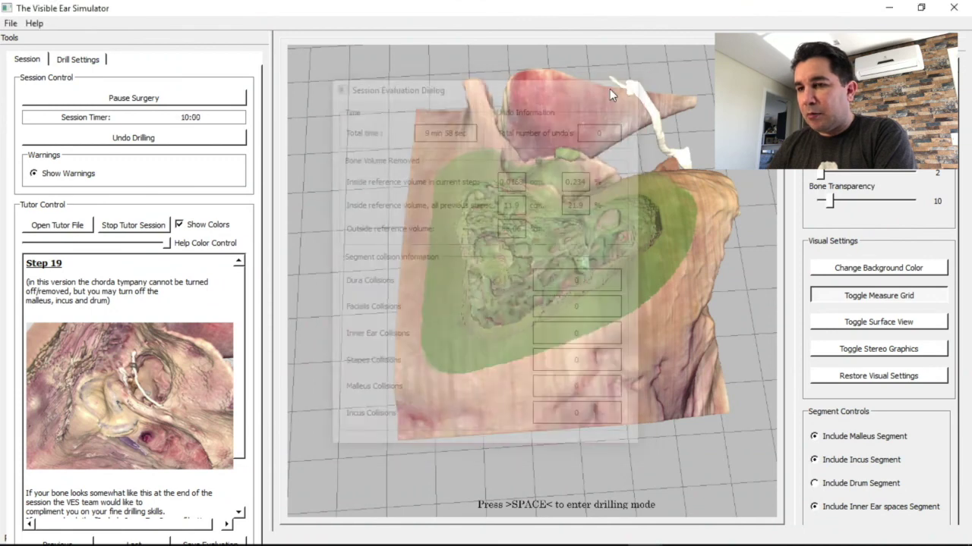